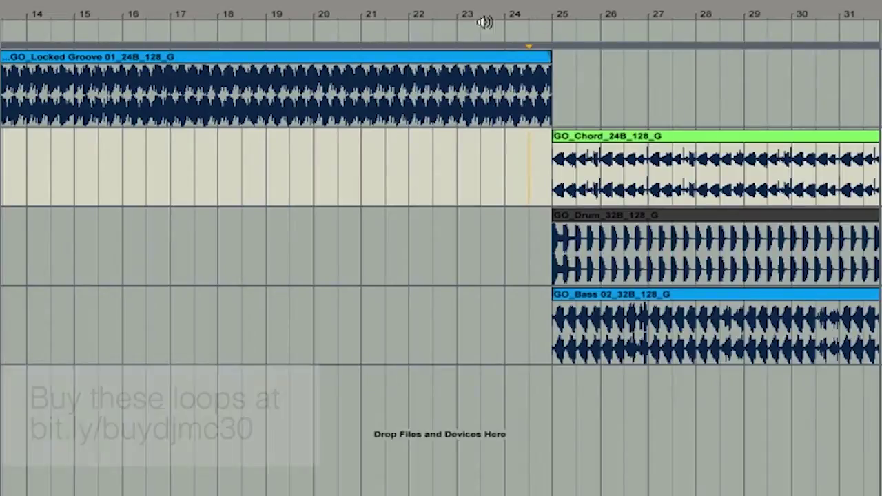
# Play the arrangement from bar 25, where Locked Groove hands over to the chord, drum and bass loops
pyautogui.click(452, 24)
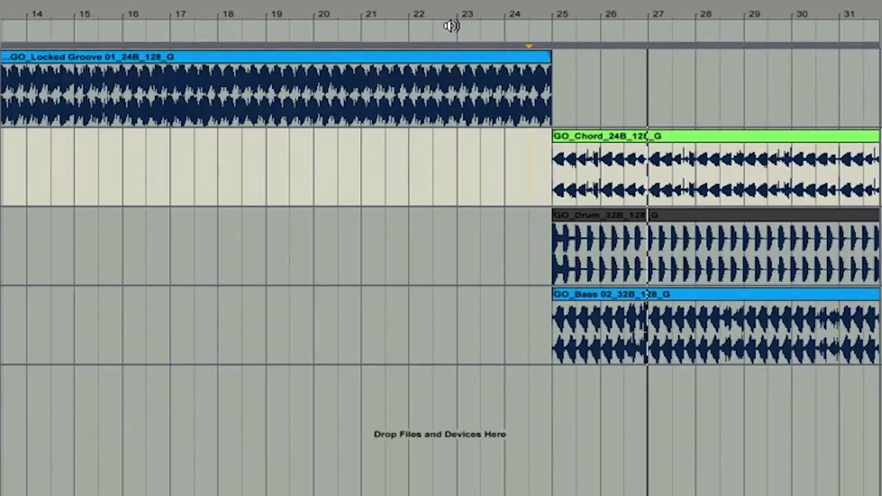
# Split the Locked Groove clip at bars 19 and 21, then delete its bar 21–25 section
pyautogui.click(266, 87)
pyautogui.moveTo(268, 86); pyautogui.dragTo(361, 88)
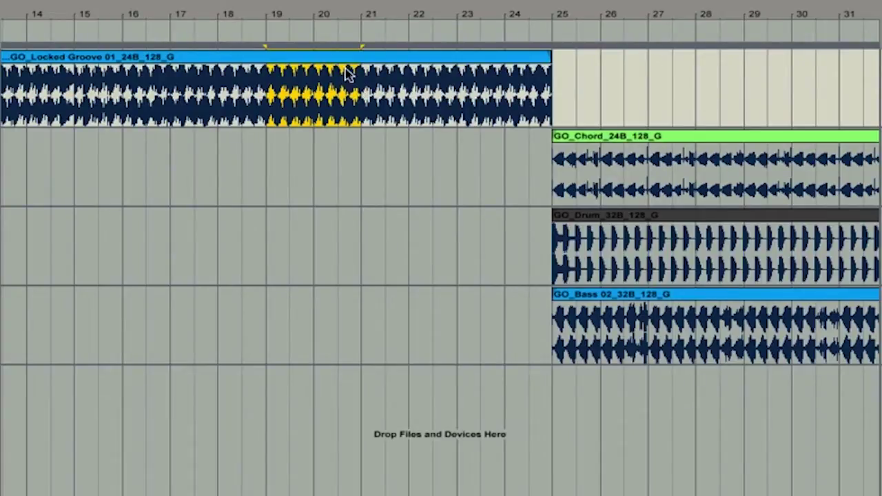
pyautogui.rightClick(318, 57)
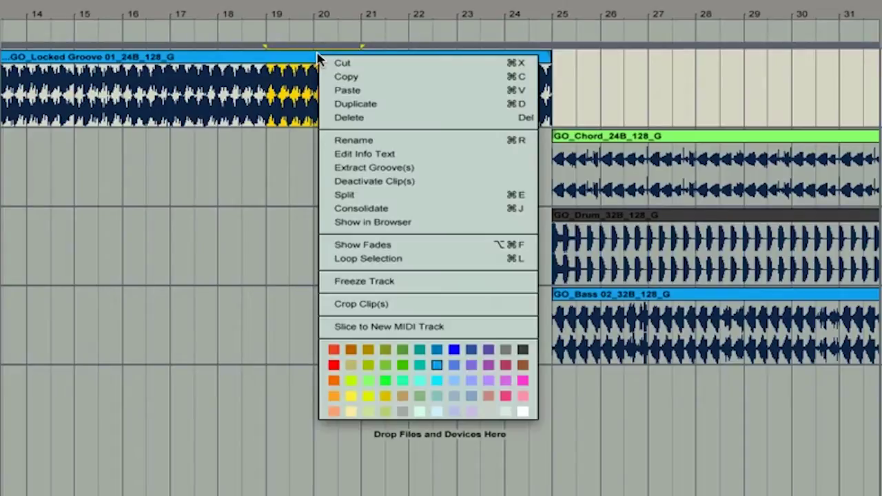
pyautogui.click(385, 196)
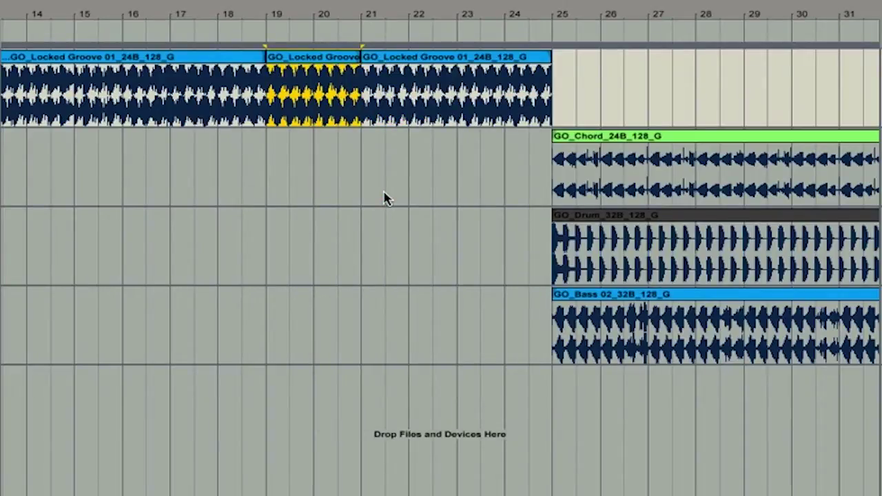
pyautogui.click(418, 59)
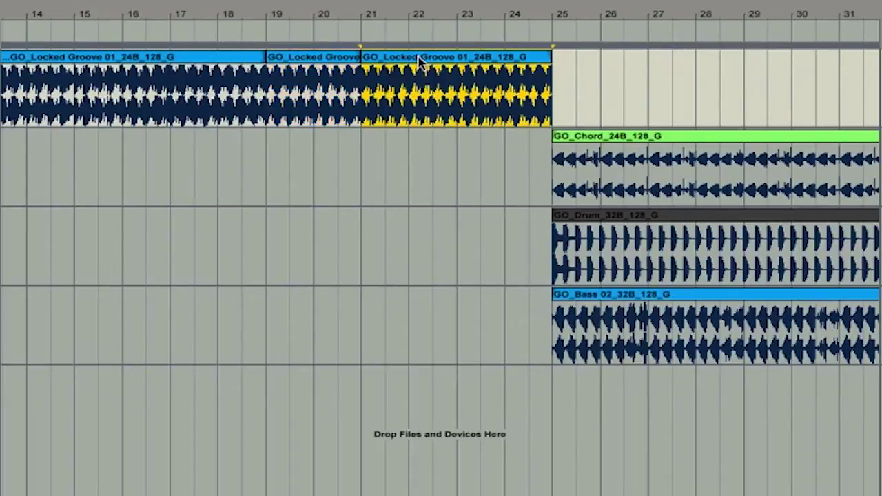
pyautogui.press('Delete')
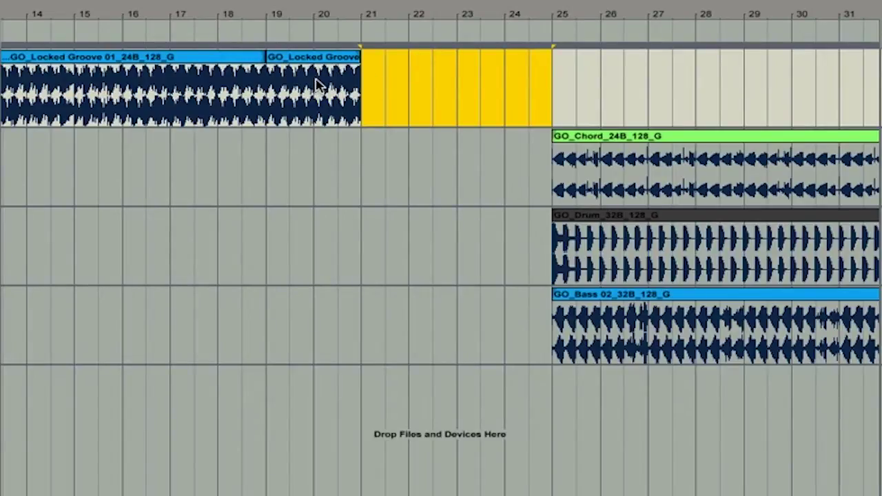
# Paste a one-bar Locked Groove slice (bars 19–20) at bar 21
pyautogui.moveTo(317, 85); pyautogui.dragTo(271, 92)
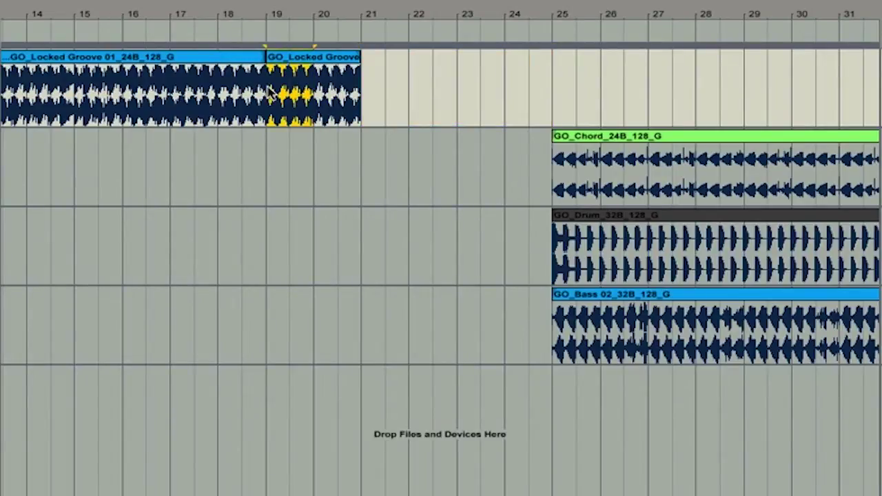
pyautogui.click(365, 97)
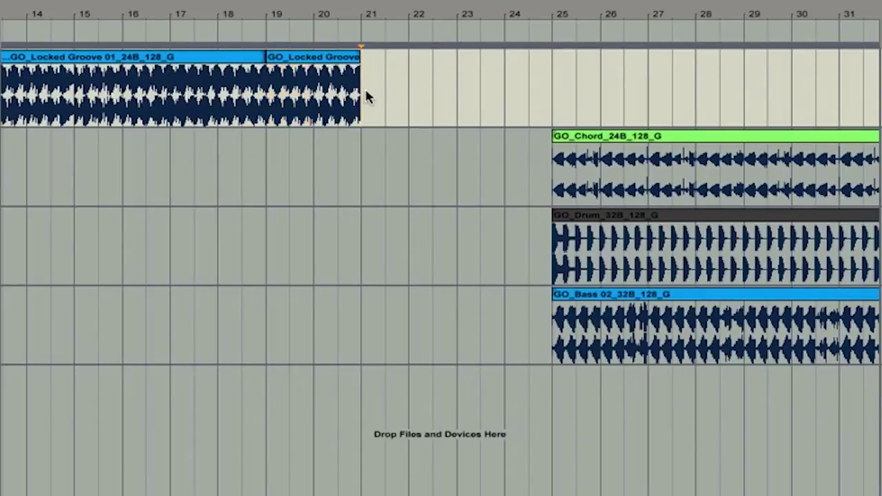
pyautogui.hotkey('ctrl', 'v')
pyautogui.moveTo(402, 12); pyautogui.dragTo(404, 55)
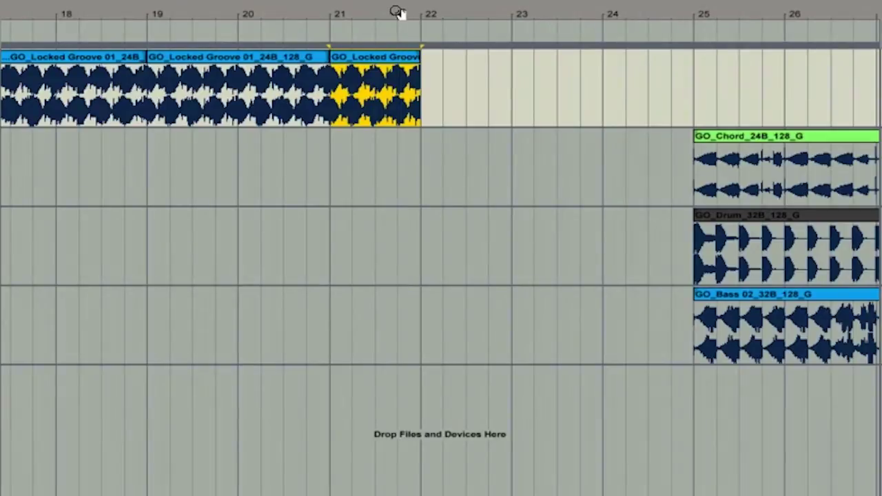
# Duplicate the first half bar at bar 21 twice to fill through bar 22
pyautogui.click(370, 89)
pyautogui.moveTo(370, 88); pyautogui.dragTo(331, 90)
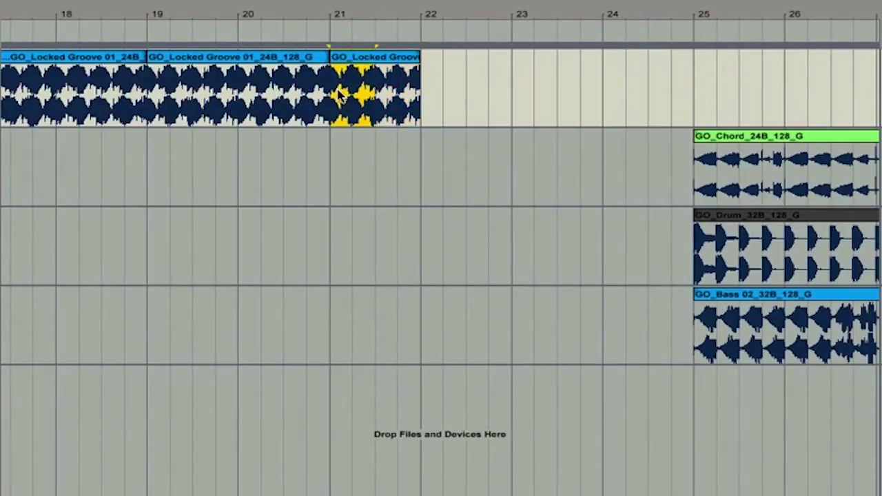
pyautogui.hotkey('ctrl', 'd')
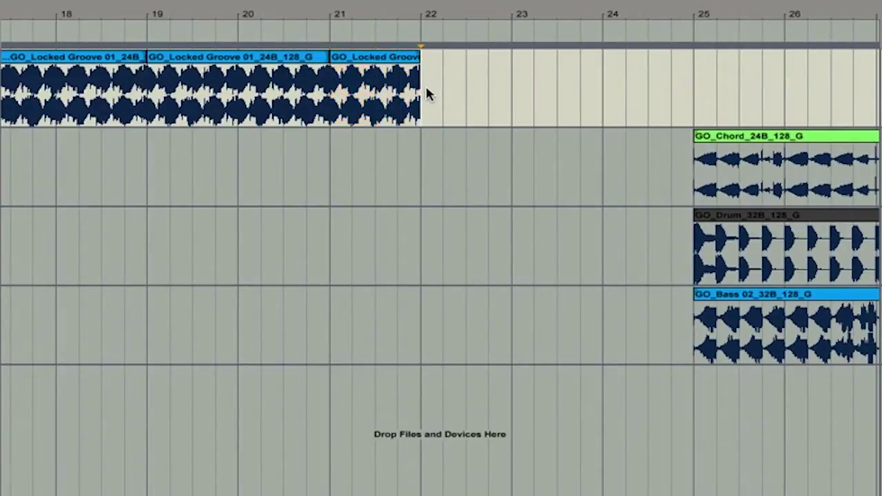
pyautogui.hotkey('ctrl', 'd')
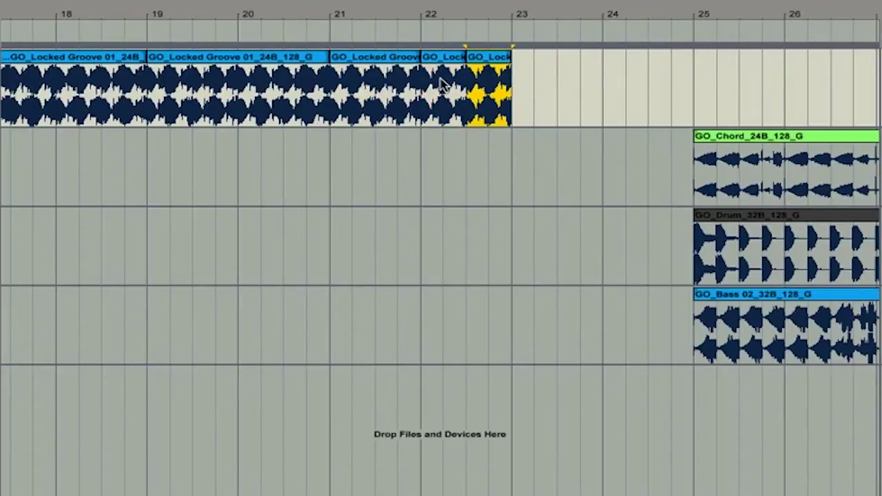
# Repeat a quarter-bar slice from bar 22 three times up to bar 24
pyautogui.click(444, 81)
pyautogui.hotkey('shift', 'Left')
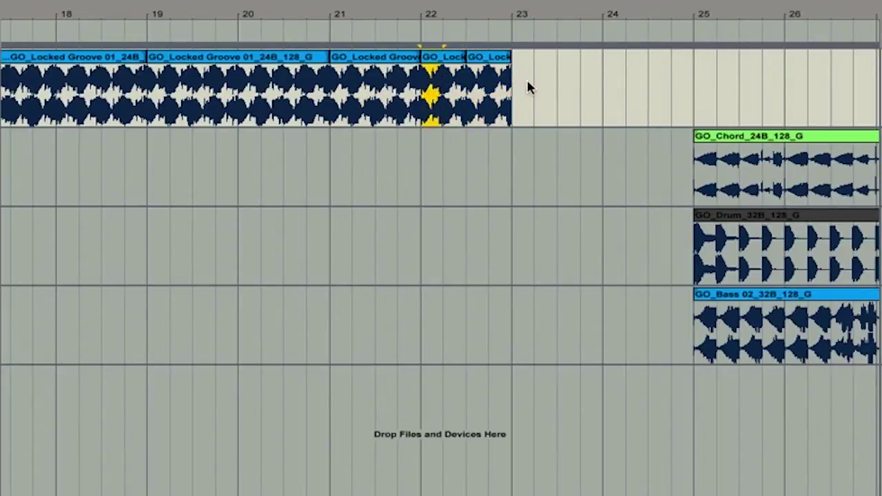
pyautogui.hotkey('ctrl', 'd')
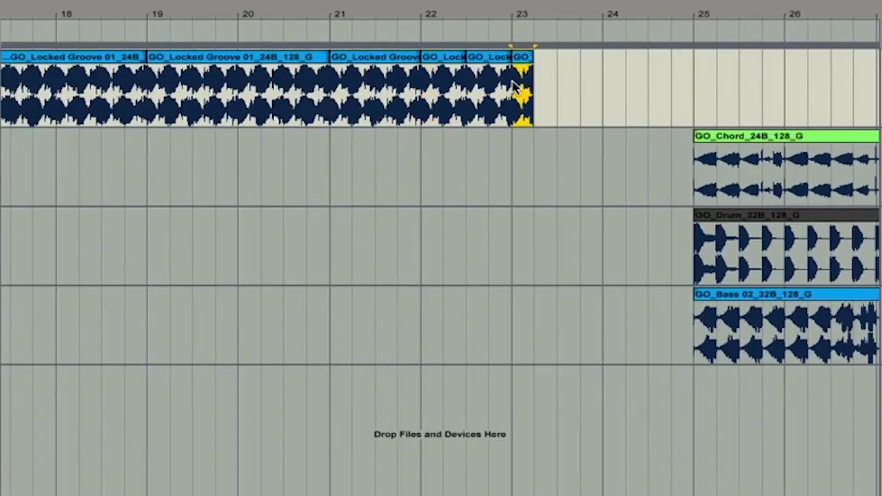
pyautogui.hotkey('ctrl', 'd')
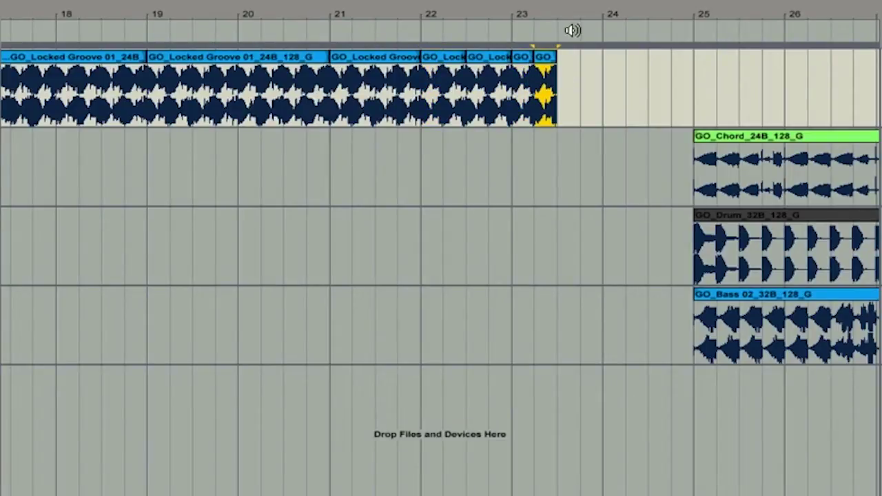
pyautogui.hotkey('ctrl', 'd')
pyautogui.hotkey('ctrl', 'd')
# Add eighth-bar and ever-shorter repeats past 24.4 up to bar 25, then zoom out
pyautogui.moveTo(588, 17); pyautogui.dragTo(573, 69)
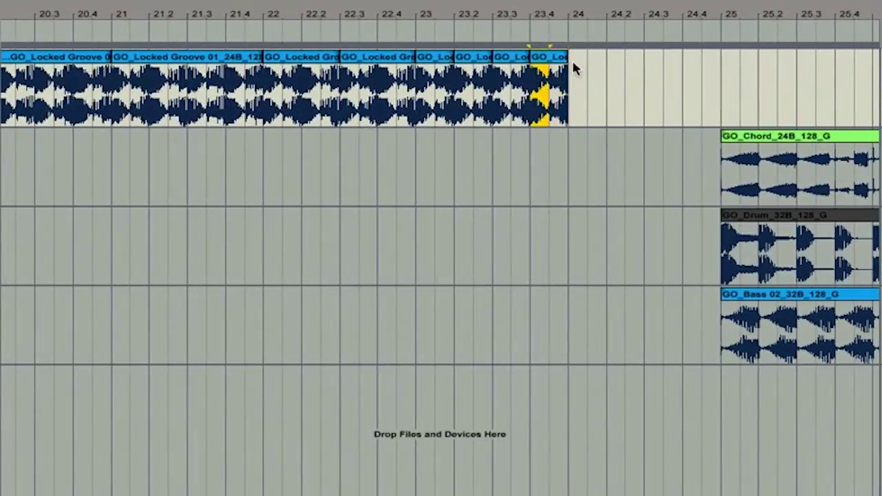
pyautogui.hotkey('ctrl', 'd')
pyautogui.hotkey('ctrl', 'd')
pyautogui.hotkey('ctrl', 'd')
pyautogui.hotkey('ctrl', 'd')
pyautogui.moveTo(641, 37)
pyautogui.mouseDown()
pyautogui.moveTo(676, 59)
pyautogui.moveTo(531, 73)
pyautogui.moveTo(522, 86)
pyautogui.mouseUp()
pyautogui.hotkey('ctrl', 'd')
pyautogui.hotkey('ctrl', 'd')
pyautogui.hotkey('ctrl', 'd')
pyautogui.hotkey('ctrl', 'd')
pyautogui.moveTo(705, 21); pyautogui.dragTo(376, 20)
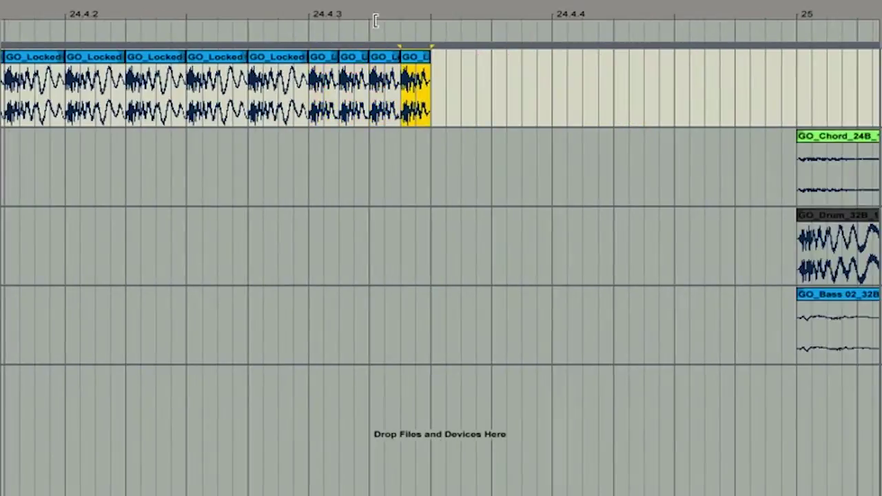
pyautogui.moveTo(417, 86); pyautogui.dragTo(431, 86)
pyautogui.hotkey('ctrl', 'd')
pyautogui.hotkey('ctrl', 'd')
pyautogui.hotkey('ctrl', 'd')
pyautogui.hotkey('ctrl', 'd')
pyautogui.hotkey('ctrl', 'd')
pyautogui.hotkey('ctrl', 'd')
pyautogui.hotkey('ctrl', 'd')
pyautogui.hotkey('ctrl', 'd')
pyautogui.moveTo(476, 16); pyautogui.dragTo(477, 0)
pyautogui.press('-')
pyautogui.press('-')
pyautogui.press('-')
pyautogui.press('-')
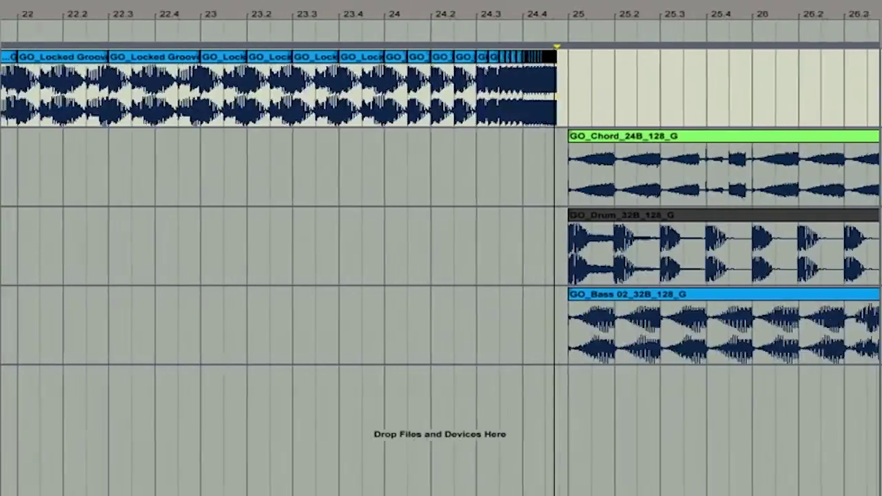
# Audition the stutter from bar 20, then delete the empty time before bar 25 on track 2
pyautogui.click(68, 101)
pyautogui.press('space')
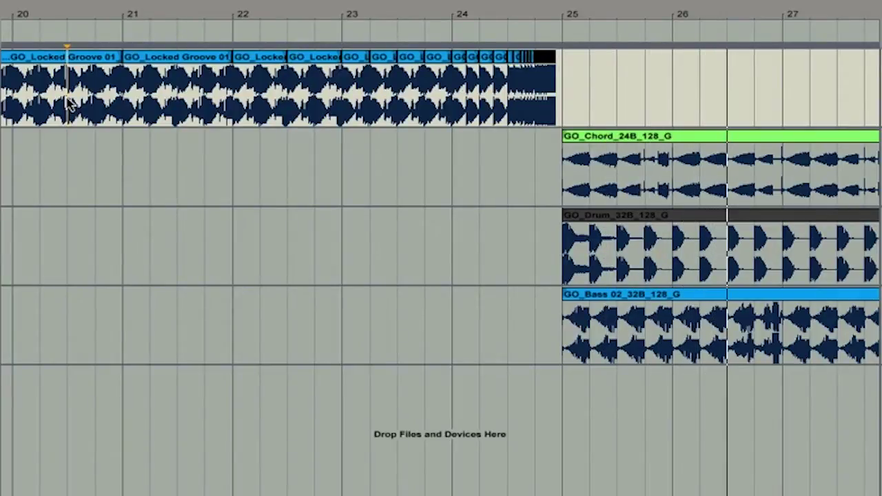
pyautogui.moveTo(559, 18); pyautogui.dragTo(560, 56)
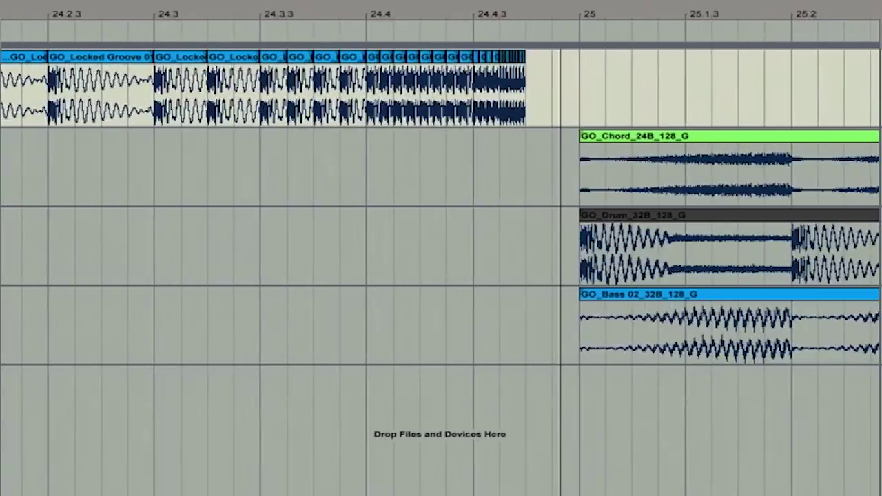
pyautogui.click(571, 167)
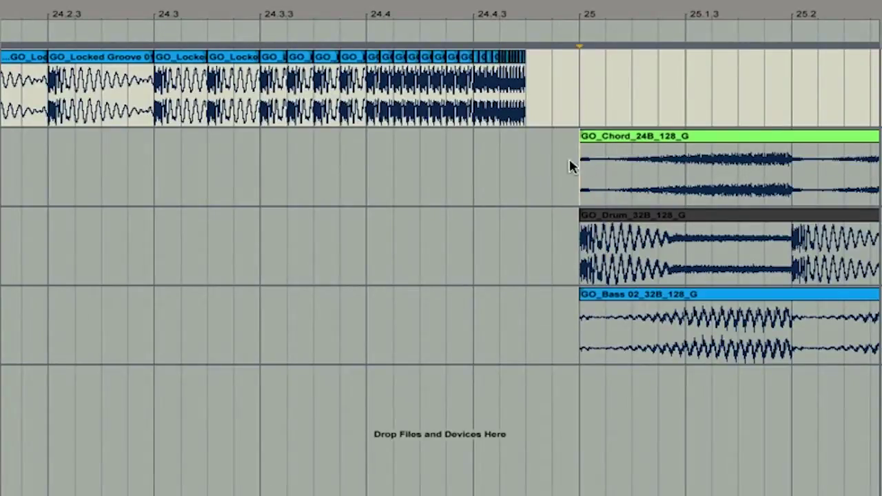
pyautogui.moveTo(571, 167); pyautogui.dragTo(531, 173)
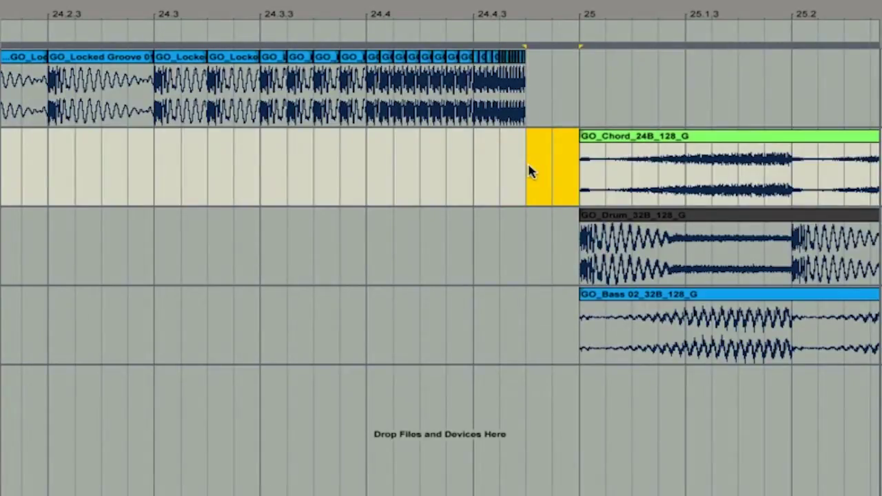
pyautogui.hotkey('ctrl', 'shift', 'Delete')
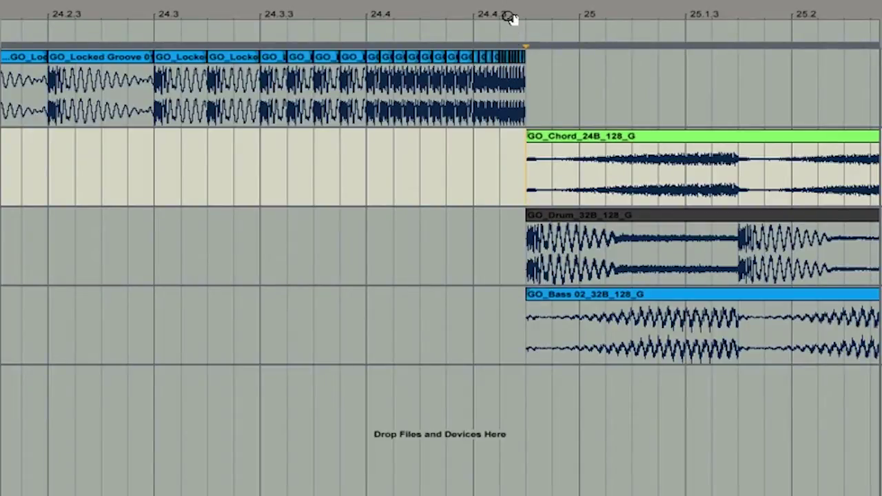
pyautogui.moveTo(511, 15); pyautogui.dragTo(510, 15)
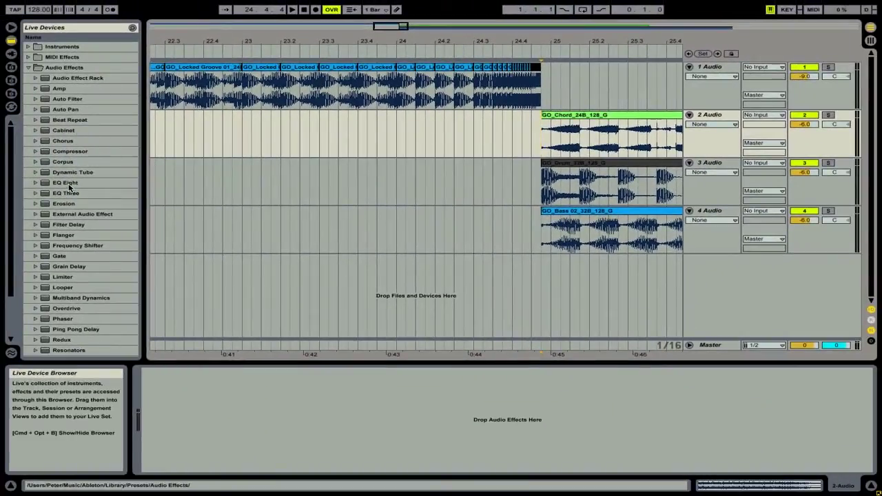
# Add Auto Filter, then Ping Pong Delay after it, to the Locked Groove stutter track
pyautogui.click(69, 99)
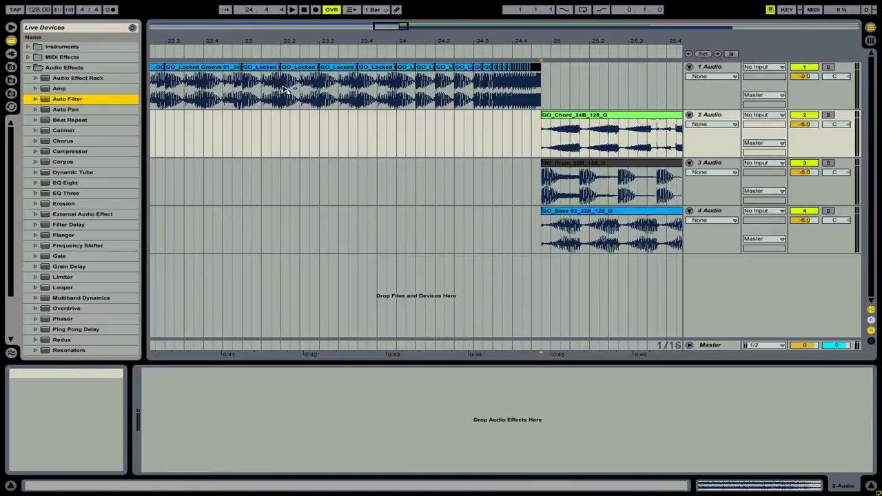
pyautogui.moveTo(287, 90); pyautogui.dragTo(283, 89)
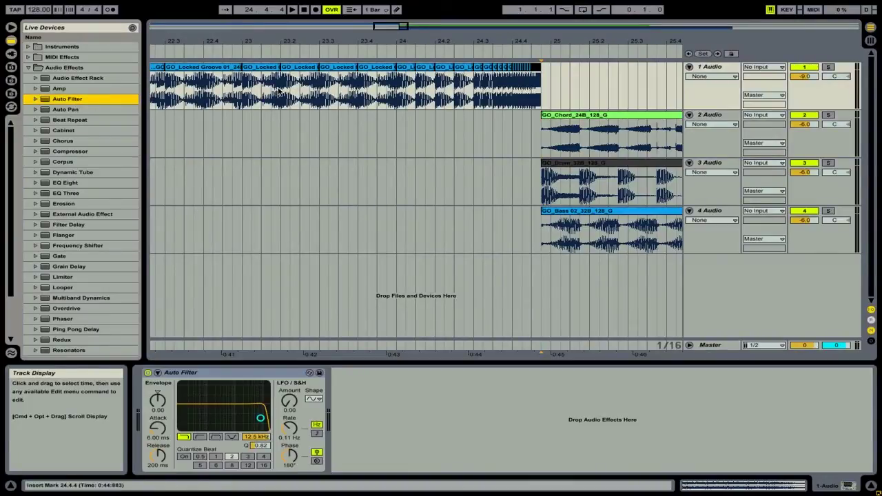
pyautogui.scroll(-5, 72, 171)
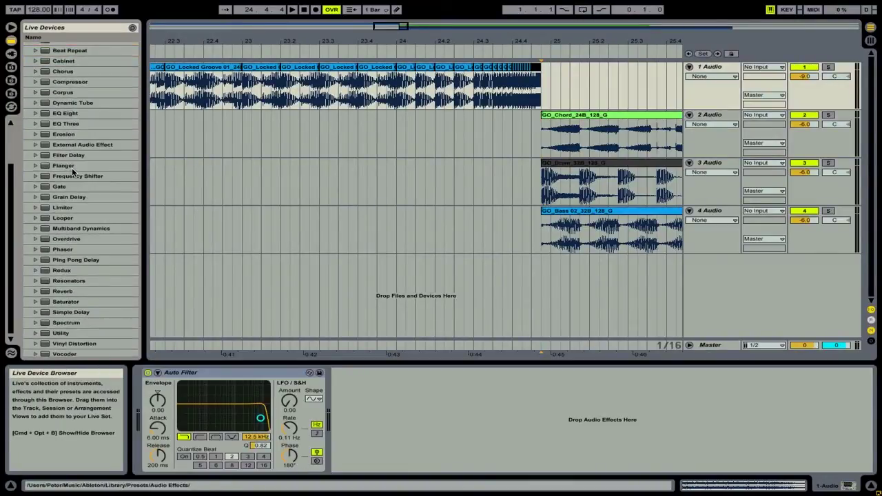
pyautogui.click(79, 256)
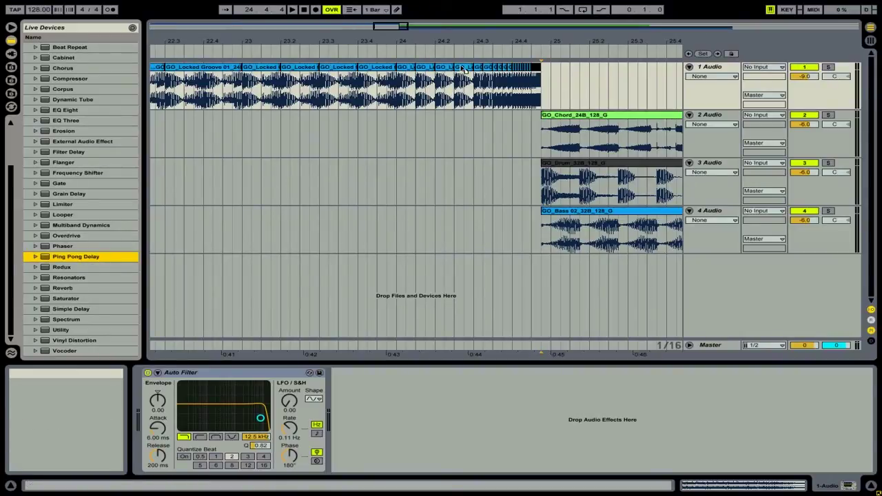
pyautogui.moveTo(465, 71); pyautogui.dragTo(466, 71)
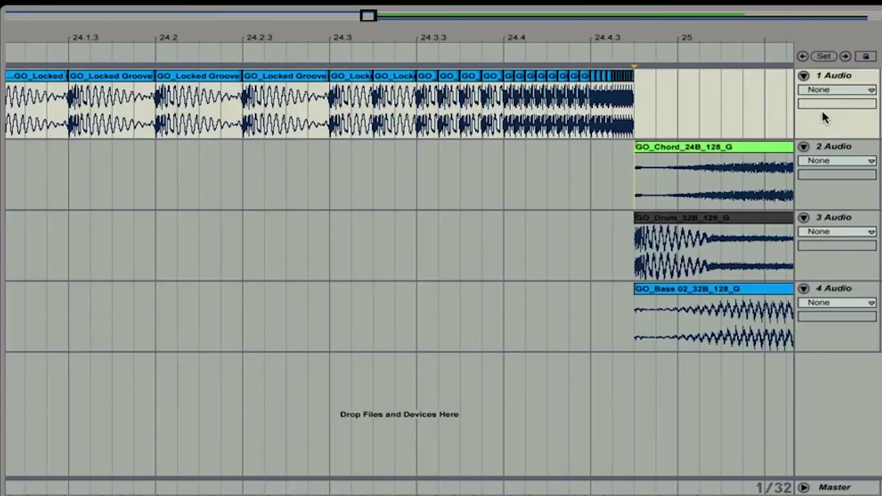
# Show track 1's PingPong Dry/Wet automation lane
pyautogui.click(835, 96)
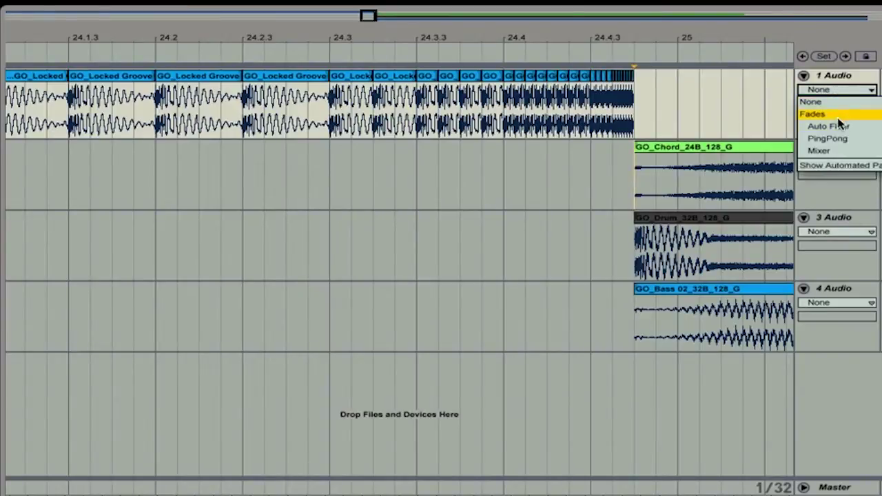
pyautogui.click(846, 140)
pyautogui.click(844, 104)
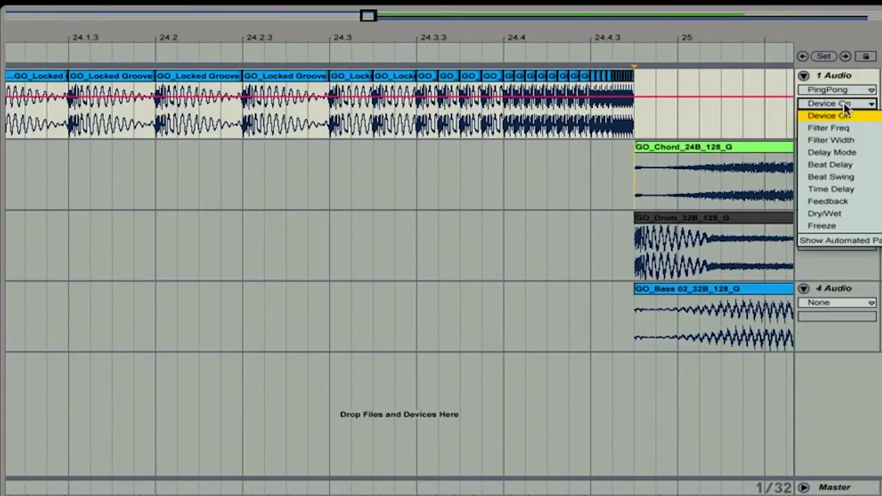
pyautogui.click(846, 214)
# Draw a Dry/Wet ramp from 0 % at 24.4 up to 56 % at the stutter's end
pyautogui.moveTo(623, 40); pyautogui.dragTo(618, 39)
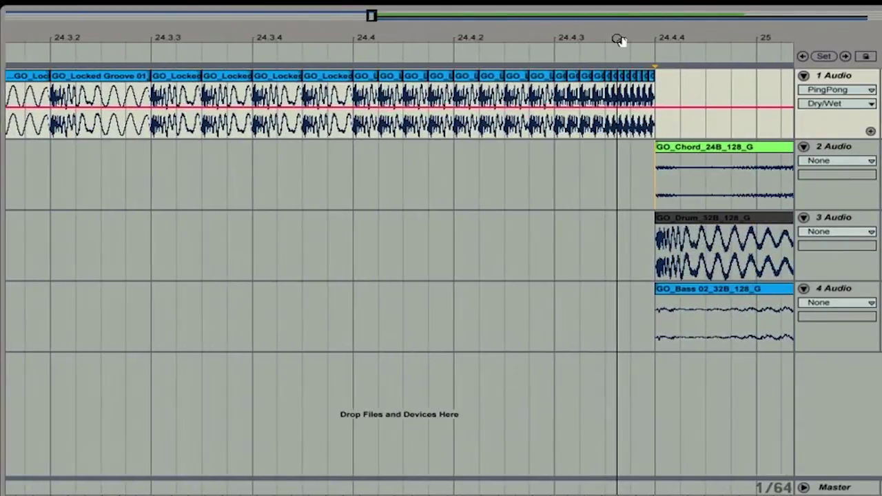
pyautogui.click(657, 108)
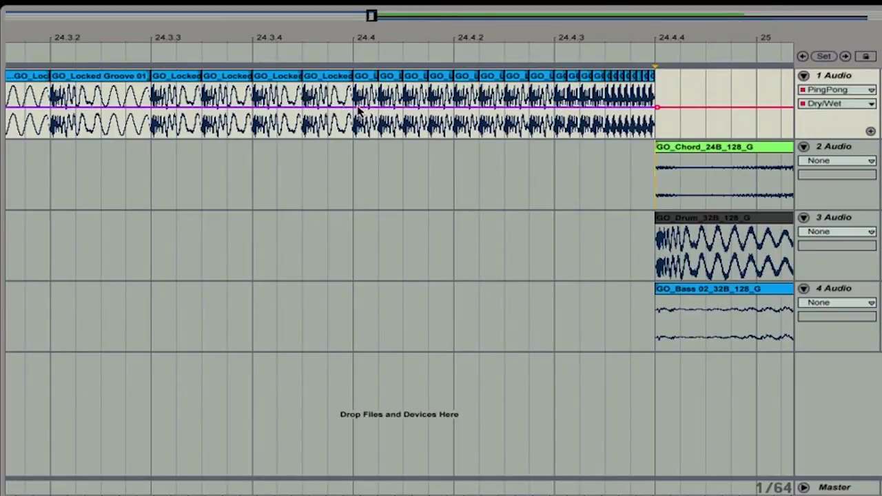
pyautogui.moveTo(354, 107); pyautogui.dragTo(352, 136)
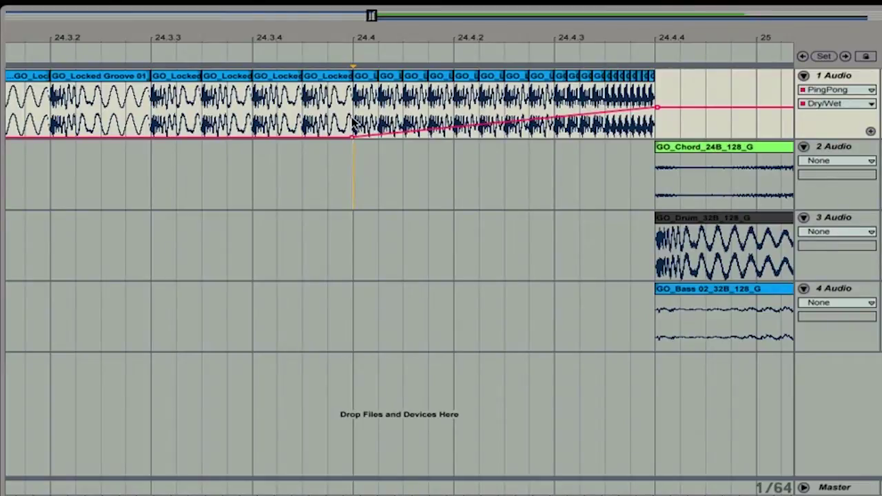
# Show track 1's Auto Filter Frequency automation lane
pyautogui.click(831, 89)
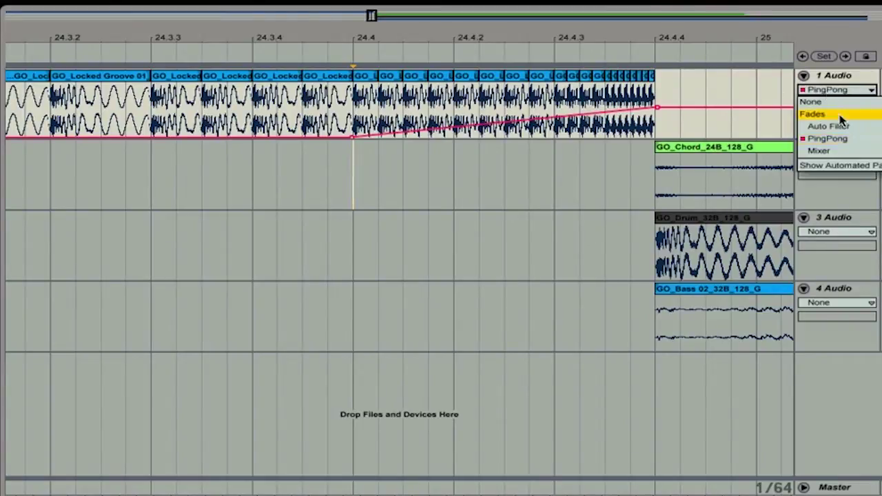
pyautogui.click(843, 126)
pyautogui.click(846, 107)
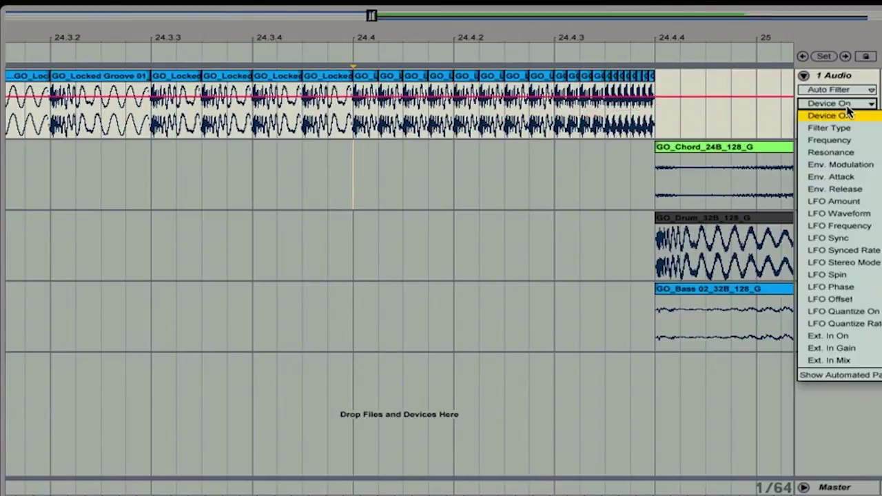
pyautogui.click(850, 141)
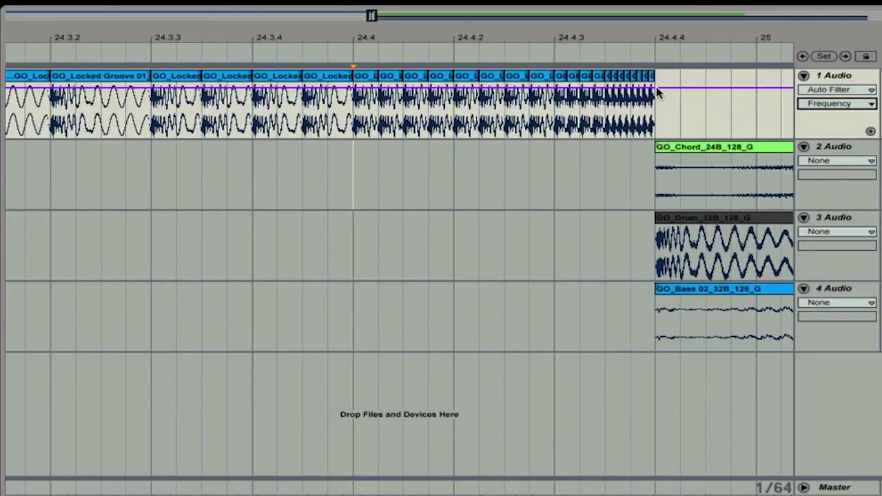
# Add Frequency breakpoints at 24.4, mid-stutter and the clip end, pulling the middle down to 972 Hz
pyautogui.click(657, 89)
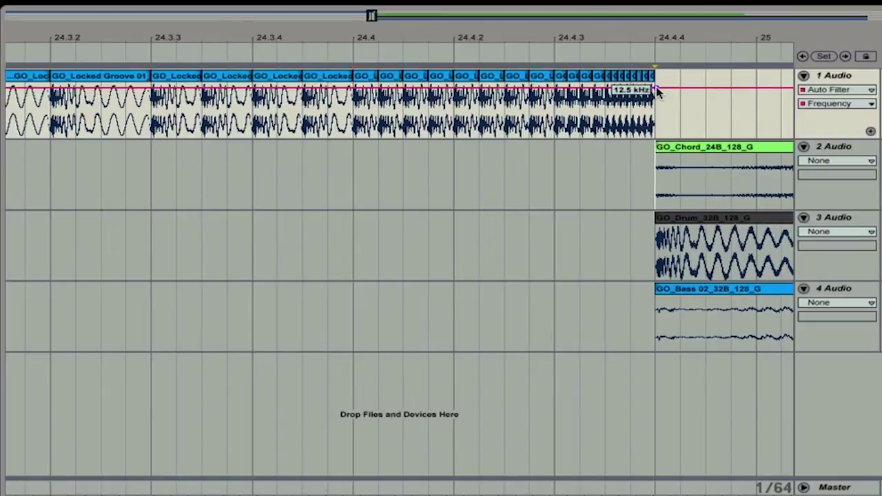
pyautogui.click(354, 88)
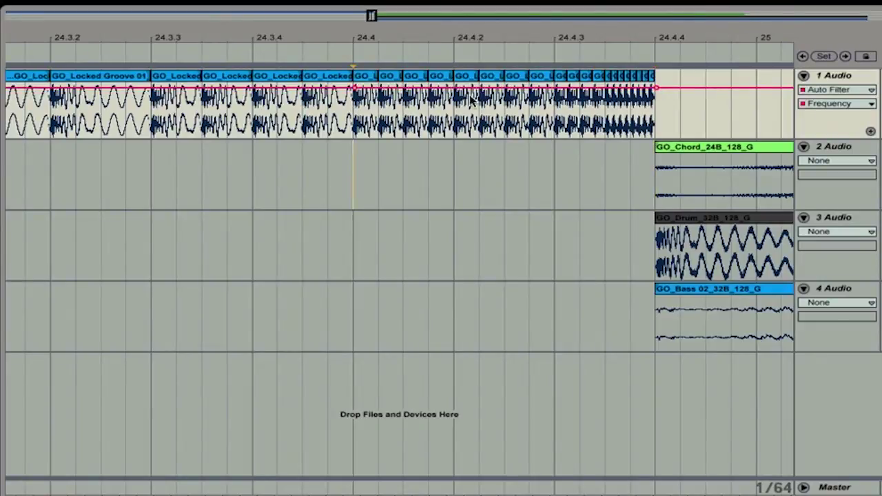
pyautogui.click(501, 88)
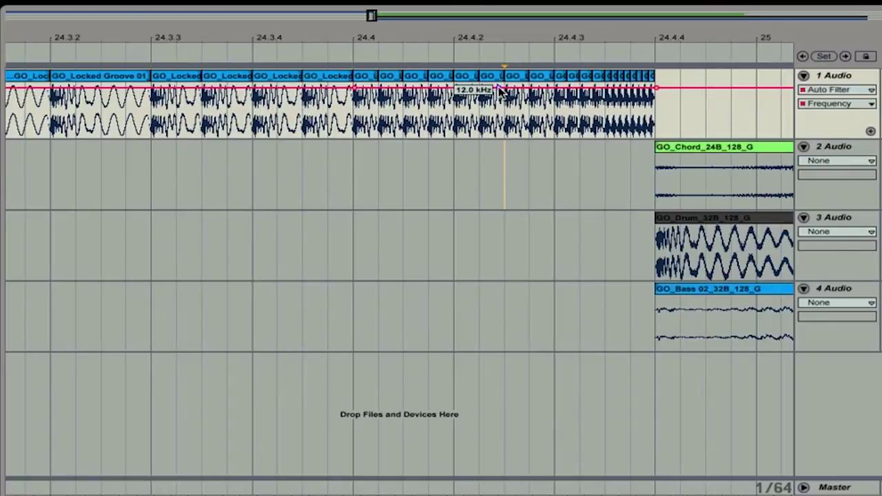
pyautogui.moveTo(502, 91); pyautogui.dragTo(505, 107)
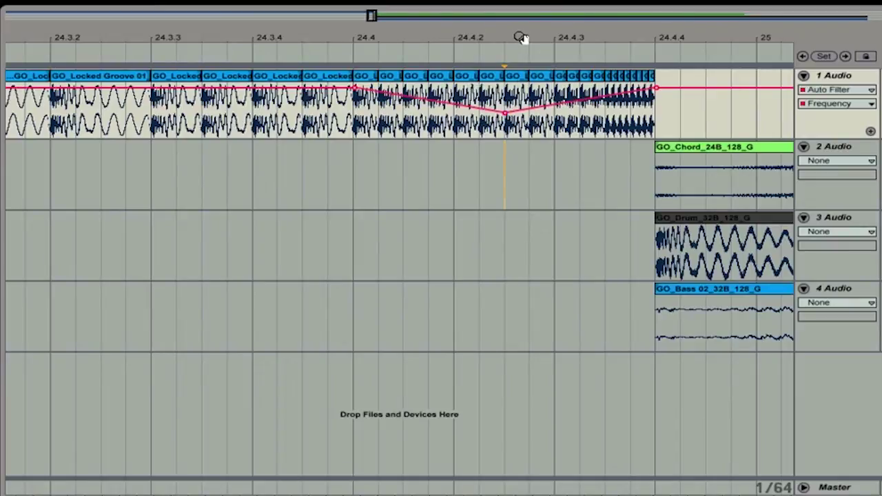
pyautogui.moveTo(521, 38); pyautogui.dragTo(471, 33)
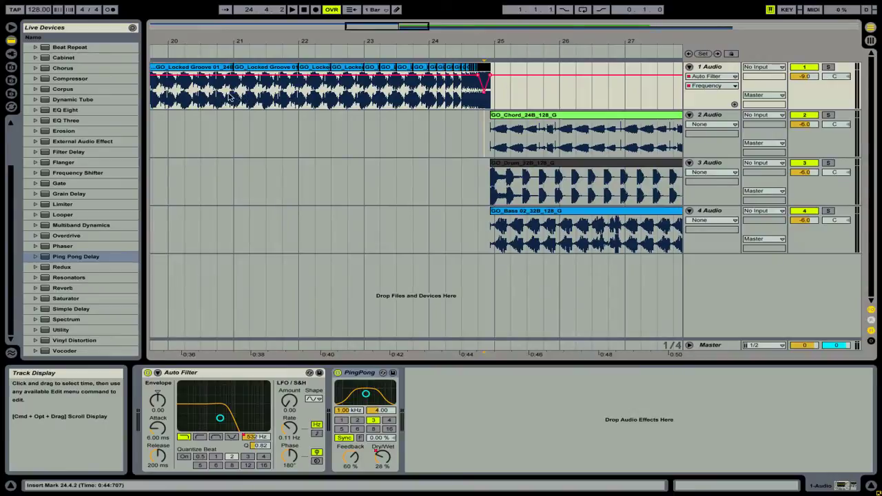
# Play from bar 20.2.1 to hear the stutter with its Auto Filter and Ping Pong automation
pyautogui.click(191, 94)
pyautogui.press('space')
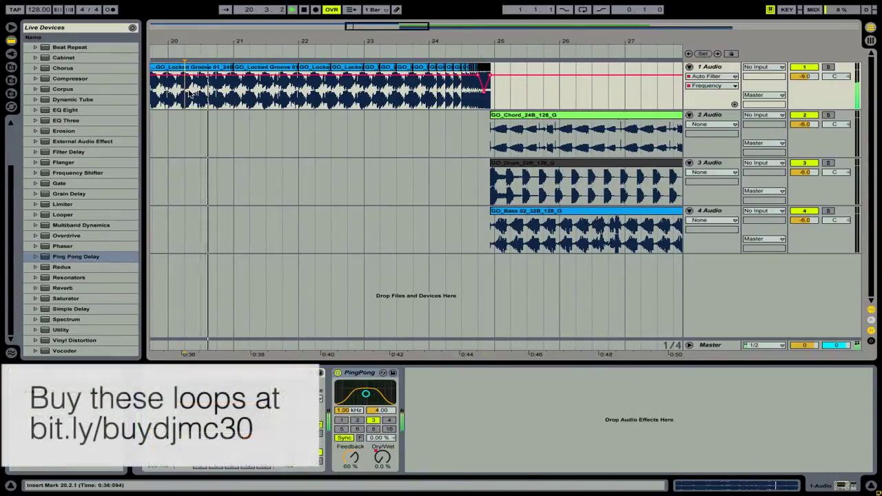